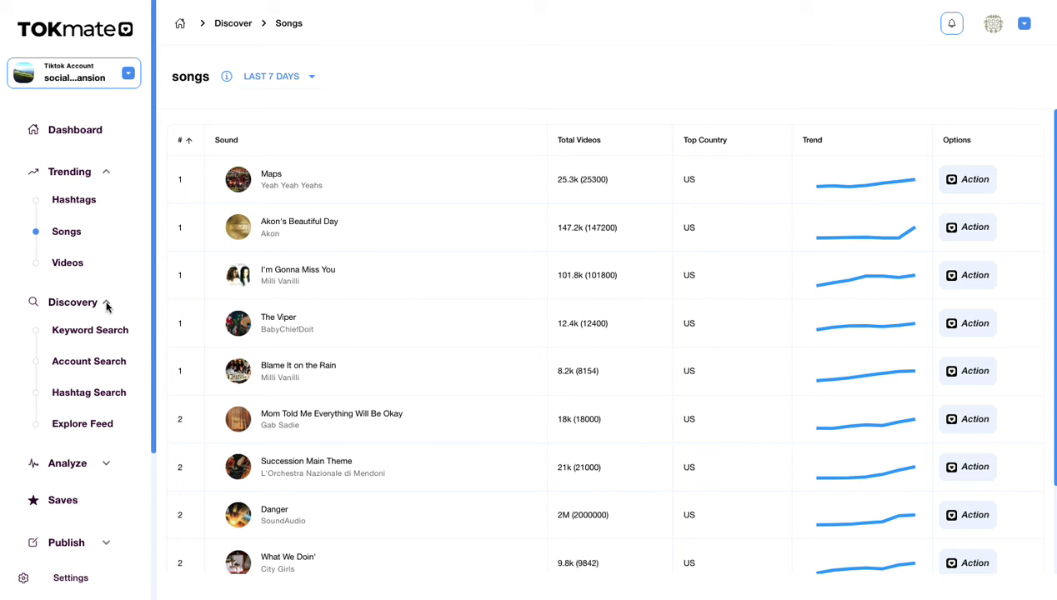
Browse Trending Hashtags, view the #northcarolina action options, then go to Trending Videos.
left_click(73, 201)
left_click(63, 199)
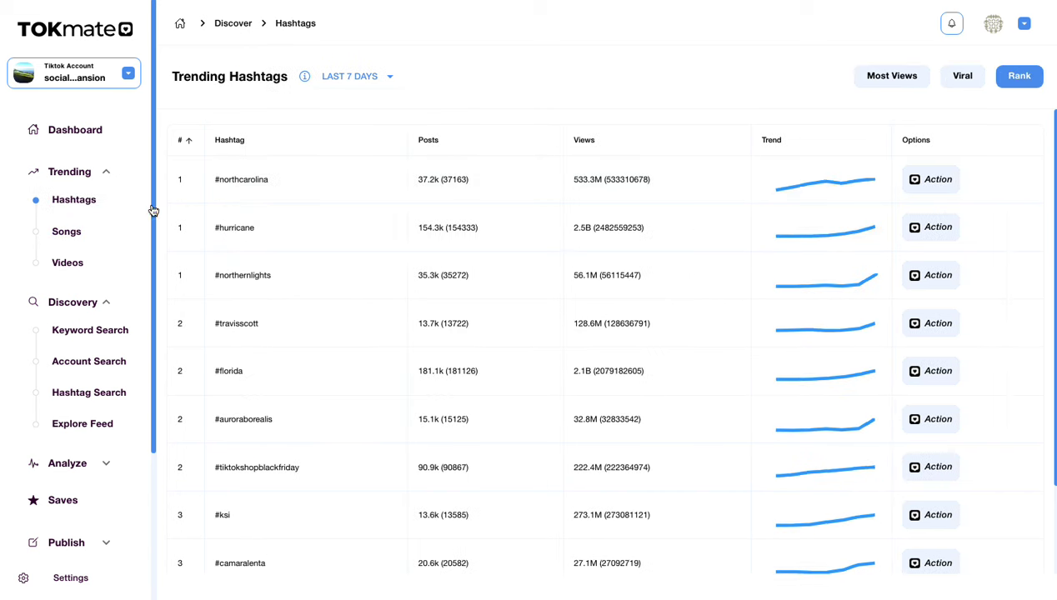
left_click(947, 181)
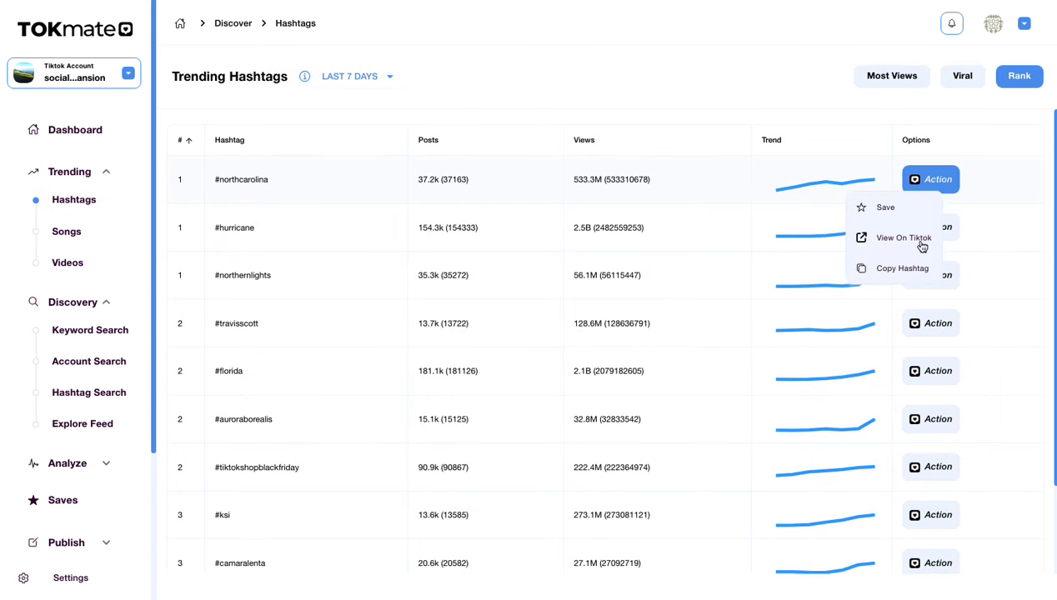
left_click(69, 262)
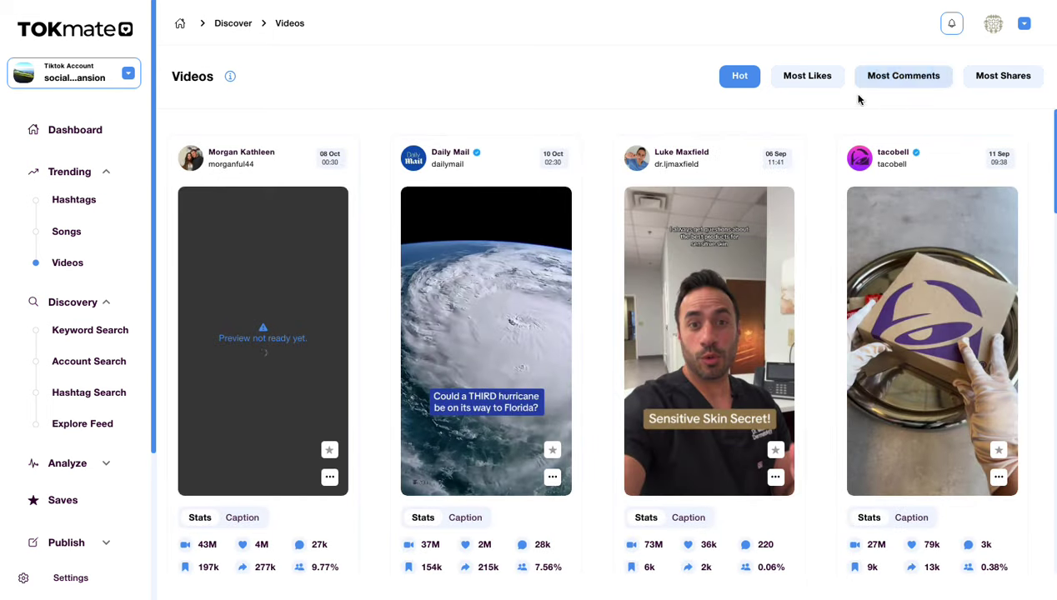
Sort trending videos by Most Shares, then run a TikTok keyword search for fitness.
left_click(994, 77)
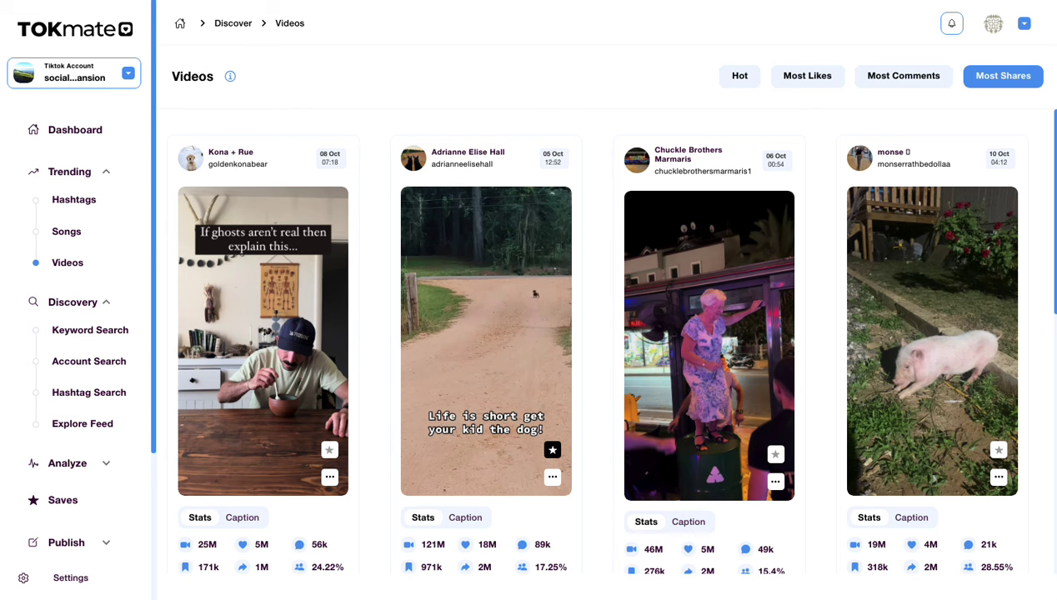
left_click(233, 22)
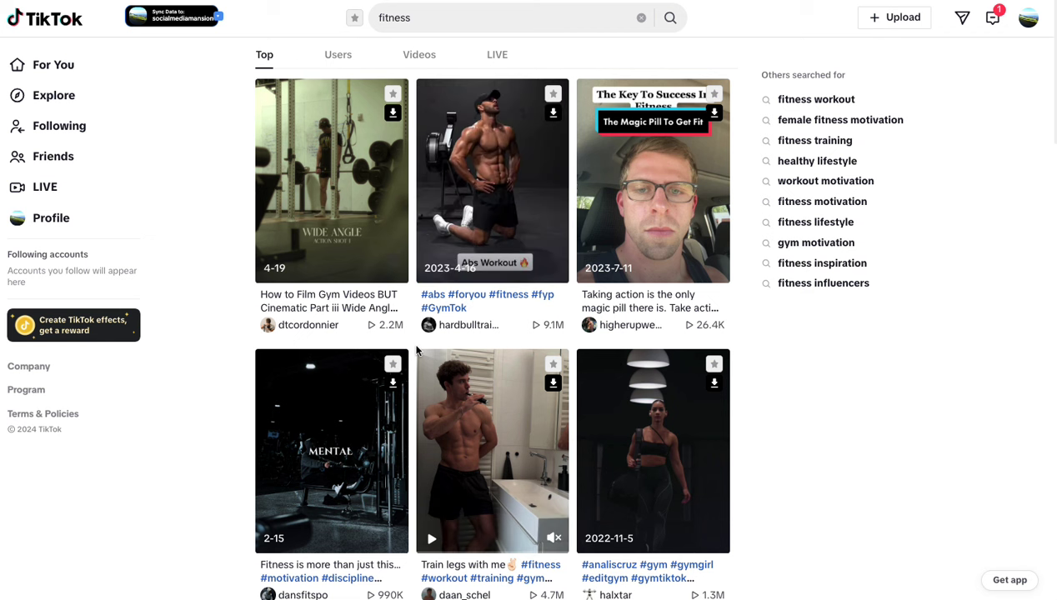
Download the MENTAL gym fitness video and open download (24).mp4 in QuickTime.
mouse_move(358, 380)
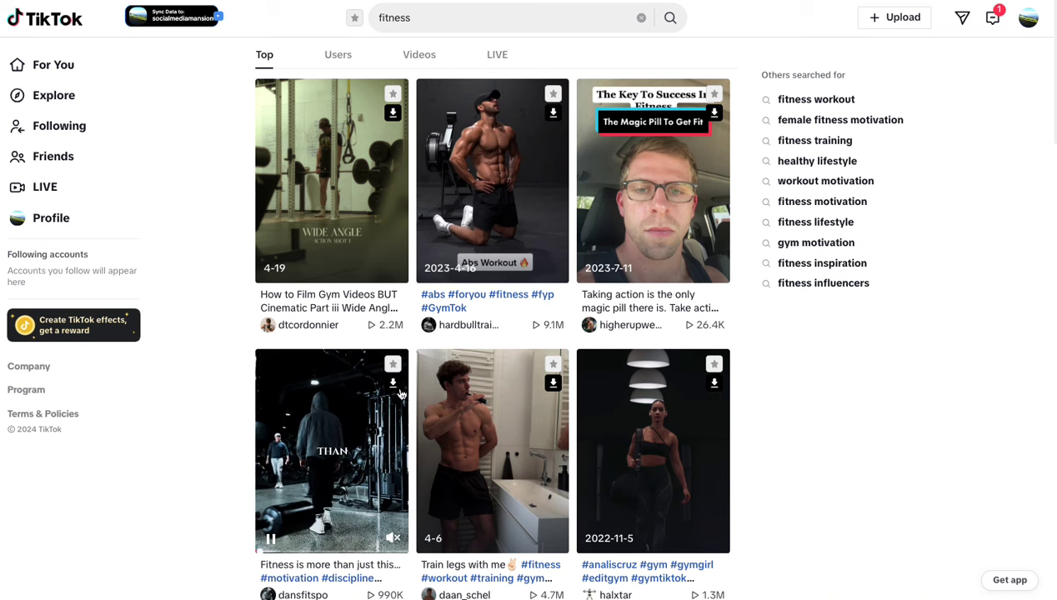
left_click(393, 384)
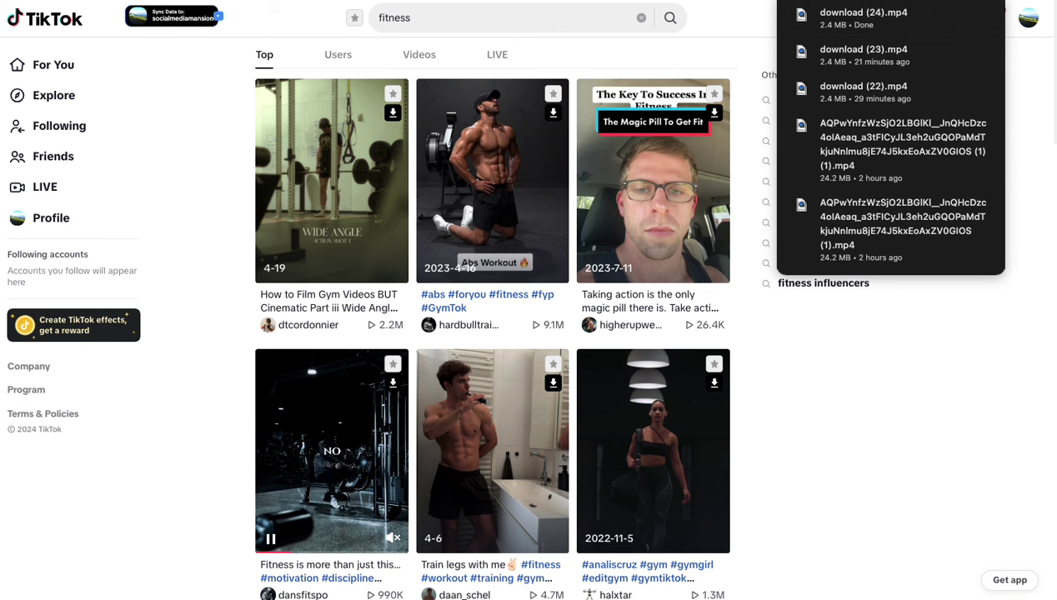
left_click(864, 18)
Play and pause the video, close QuickTime and the downloads list, and star the fitness search.
left_click_drag(629, 35, 592, 0)
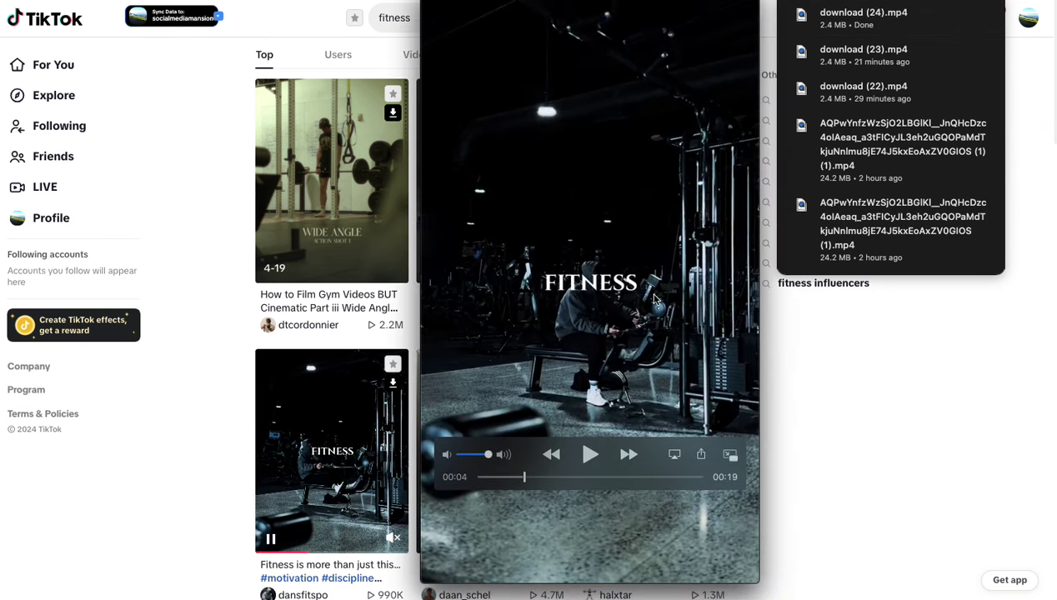
left_click(590, 454)
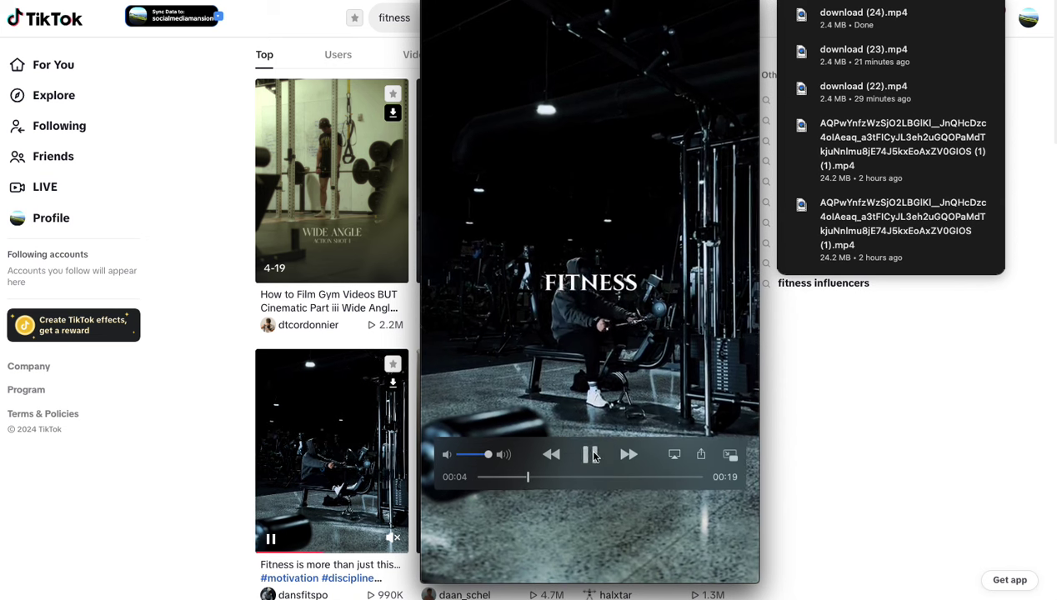
left_click(586, 455)
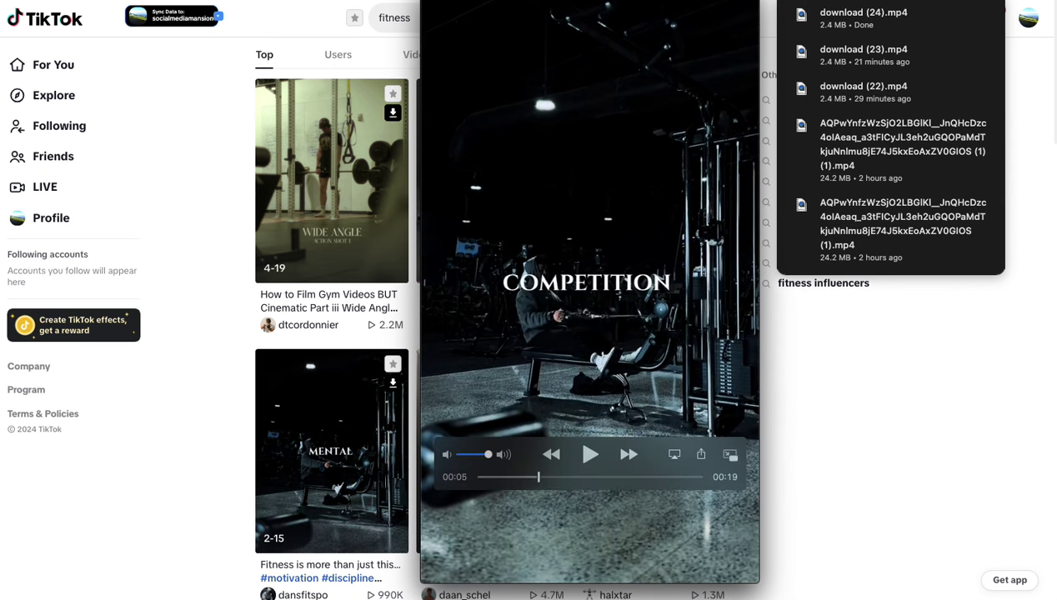
key("super+w")
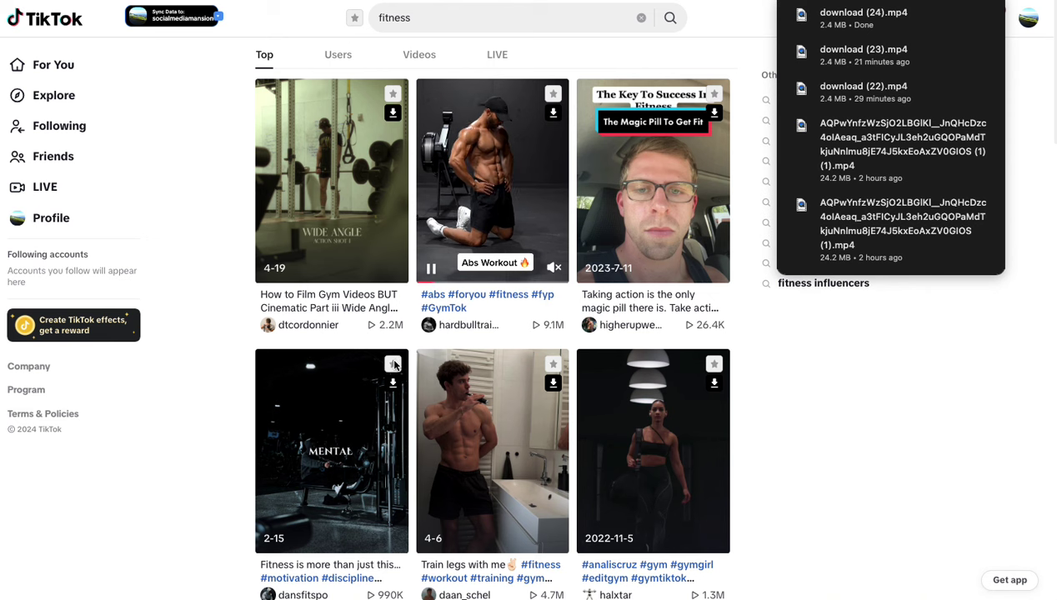
left_click(450, 417)
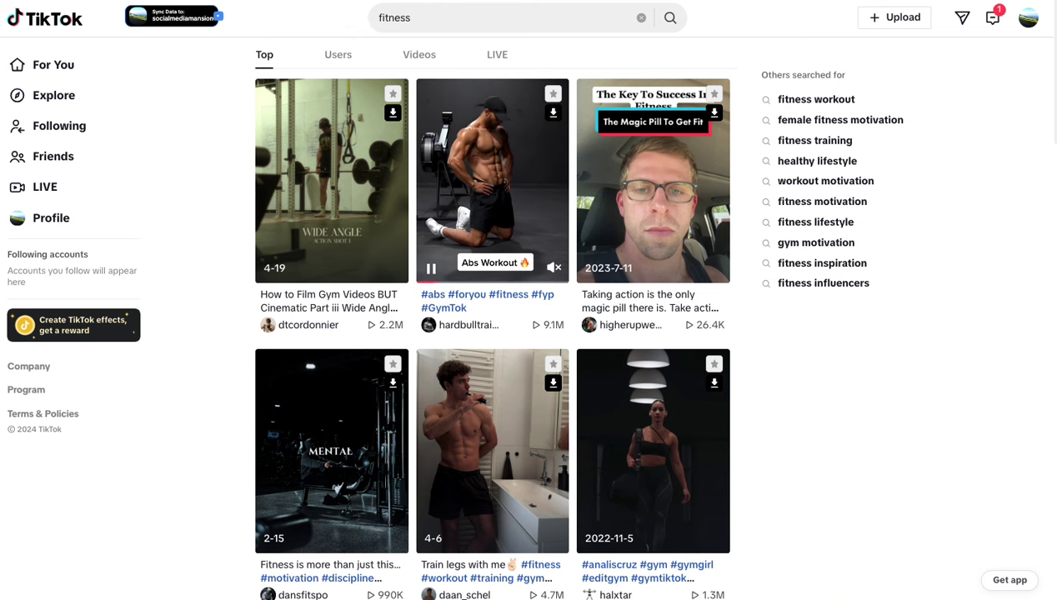
left_click(356, 19)
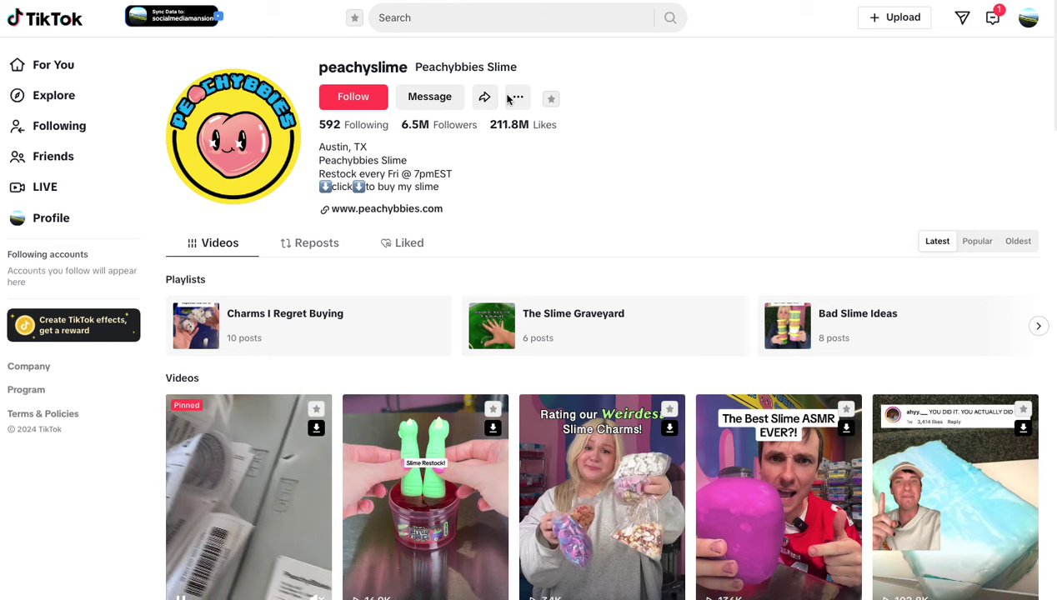
Star the peachyslime account and the #asmr hashtag as TOKmate favourites.
left_click(555, 100)
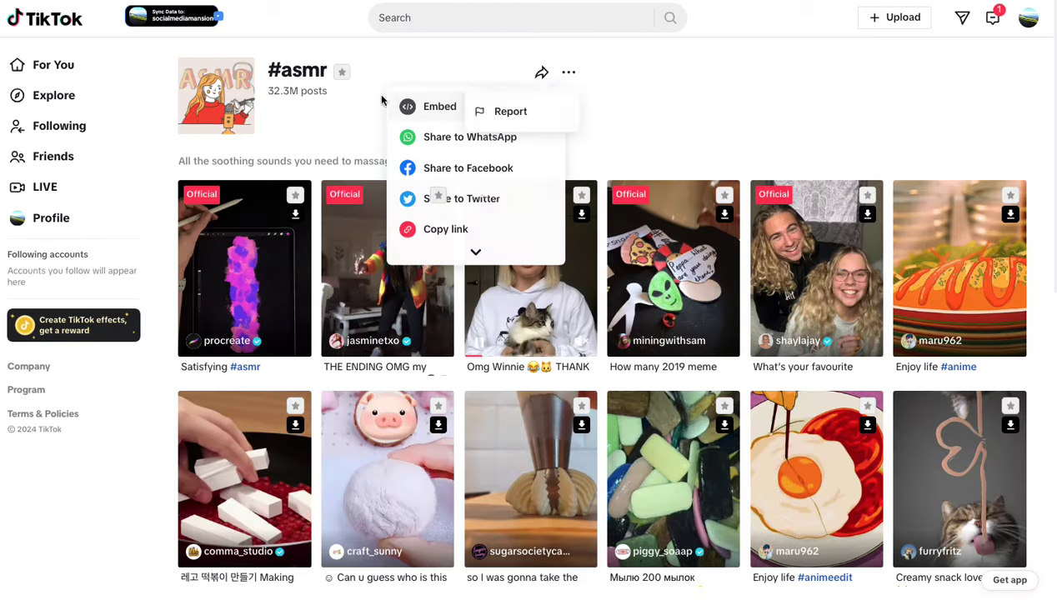
left_click(344, 73)
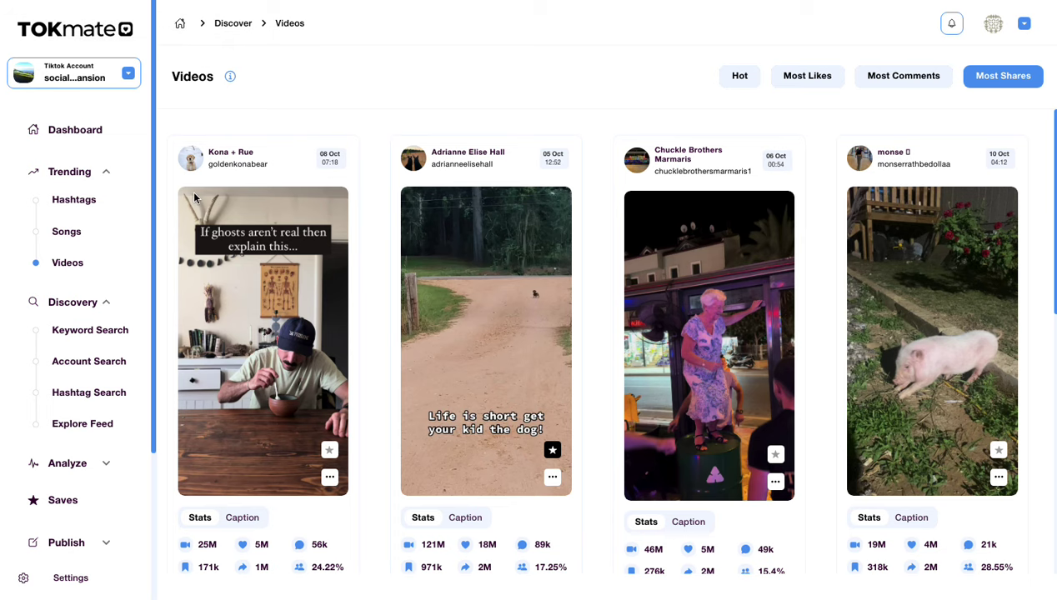
Open Analyze > Searches and browse the plumbing and fitness search results and sort options.
left_click(104, 463)
scroll(104, 463, "down", 2)
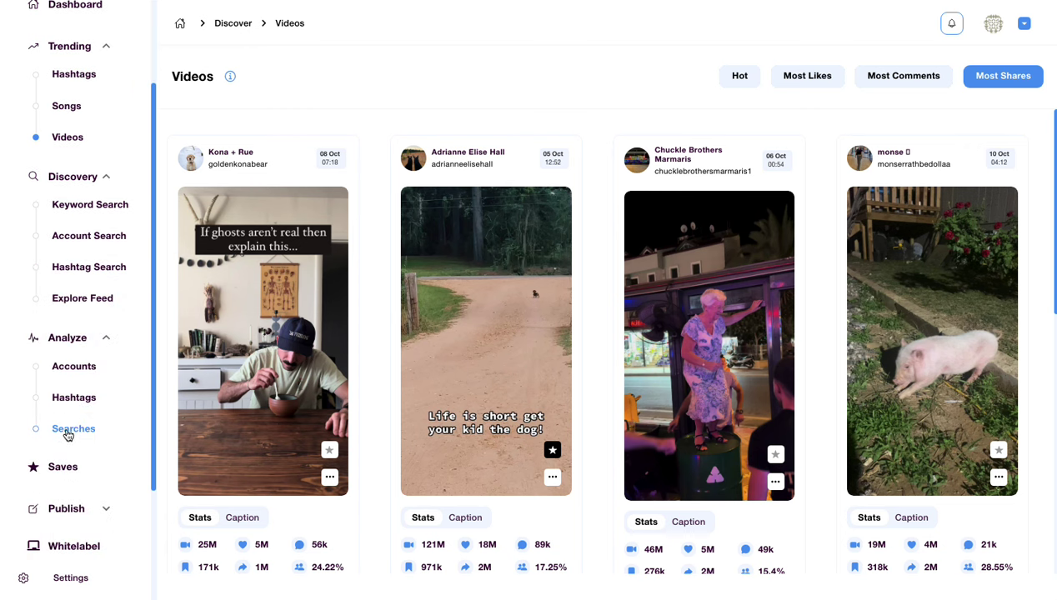
left_click(72, 429)
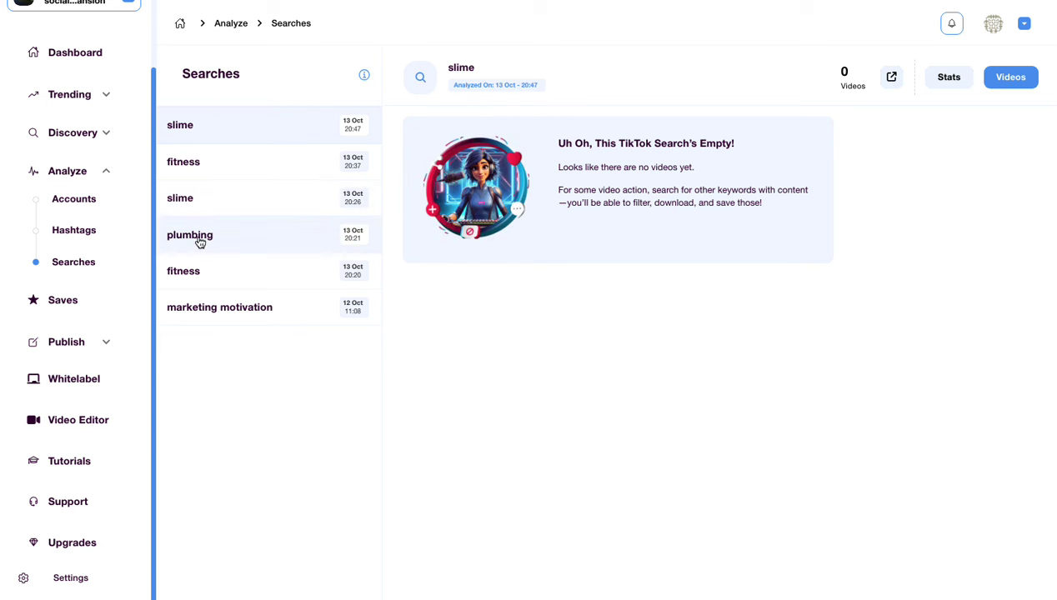
left_click(200, 238)
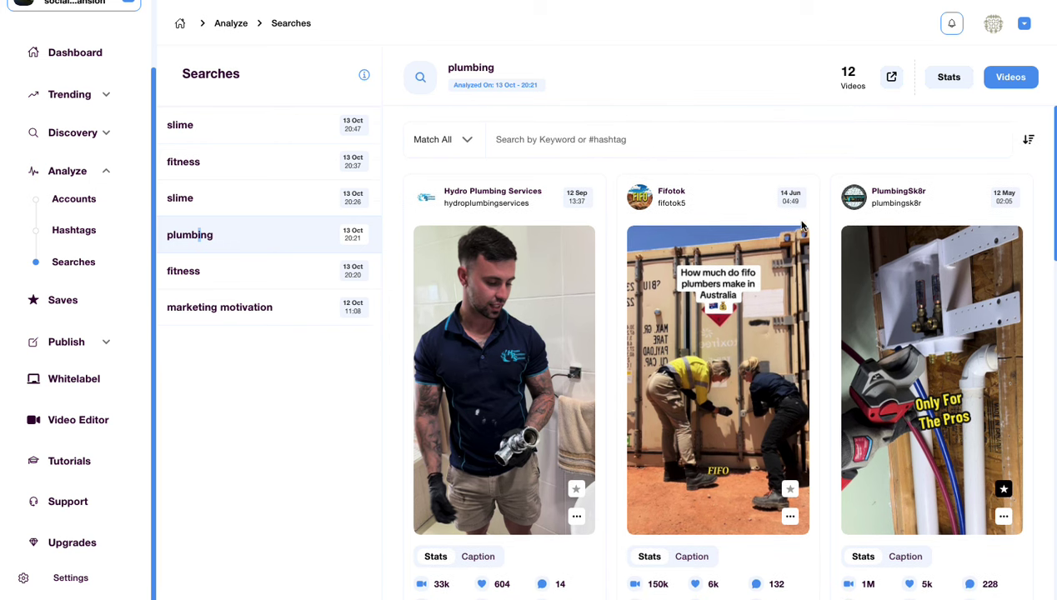
left_click(1029, 139)
left_click(203, 278)
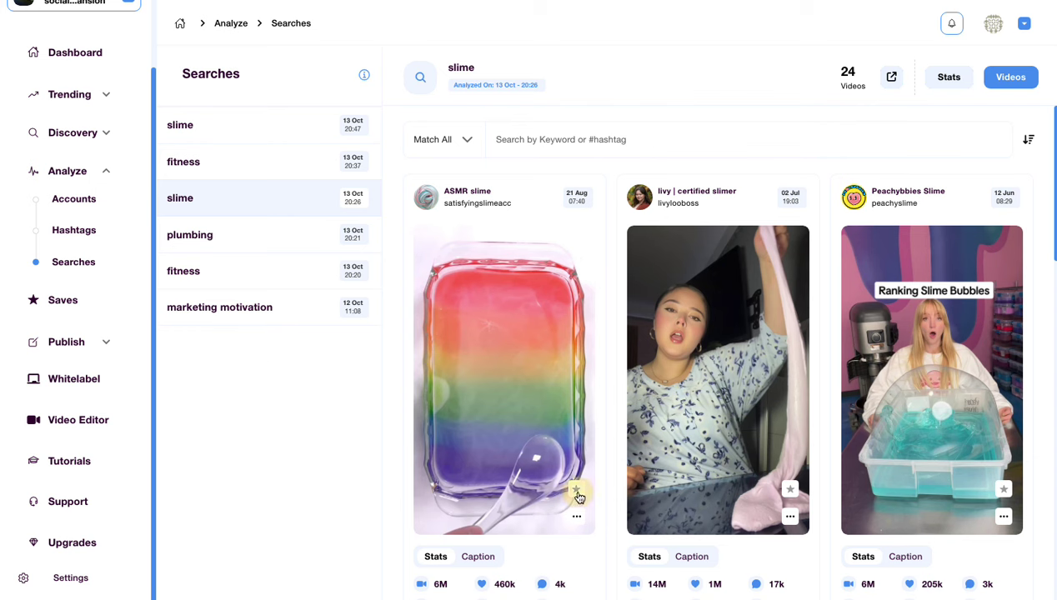
scroll(51, 259, "up", 1)
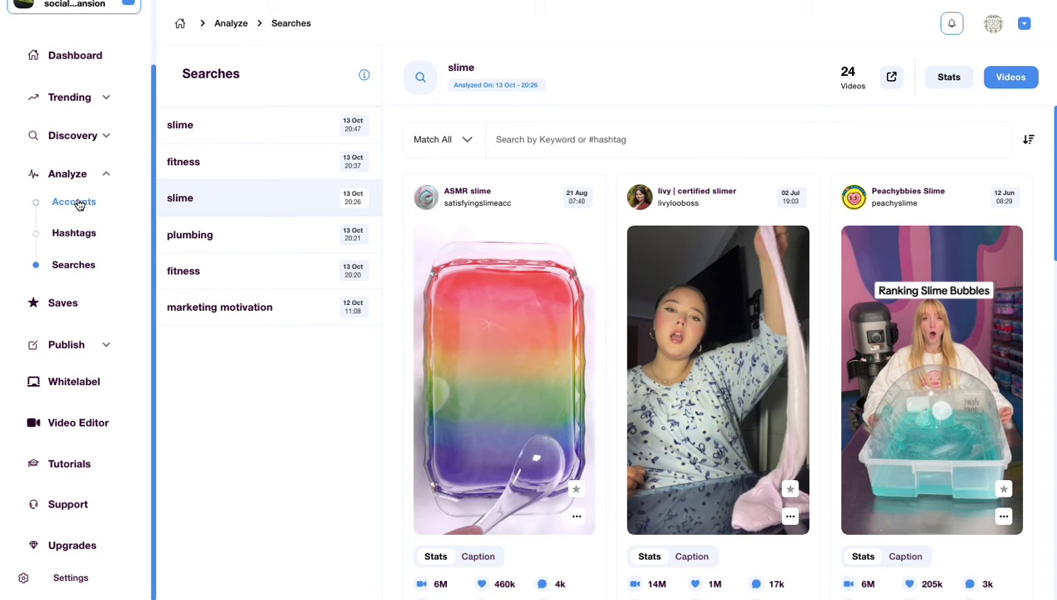
View the analysed Hashtags and Accounts lists, then open the Saves page.
left_click(69, 236)
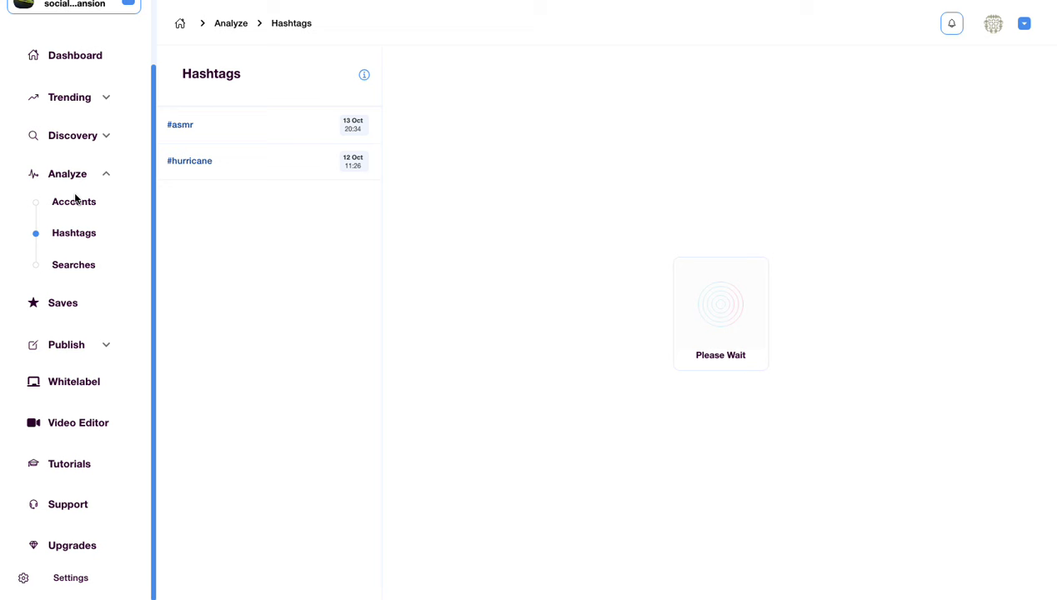
left_click(70, 204)
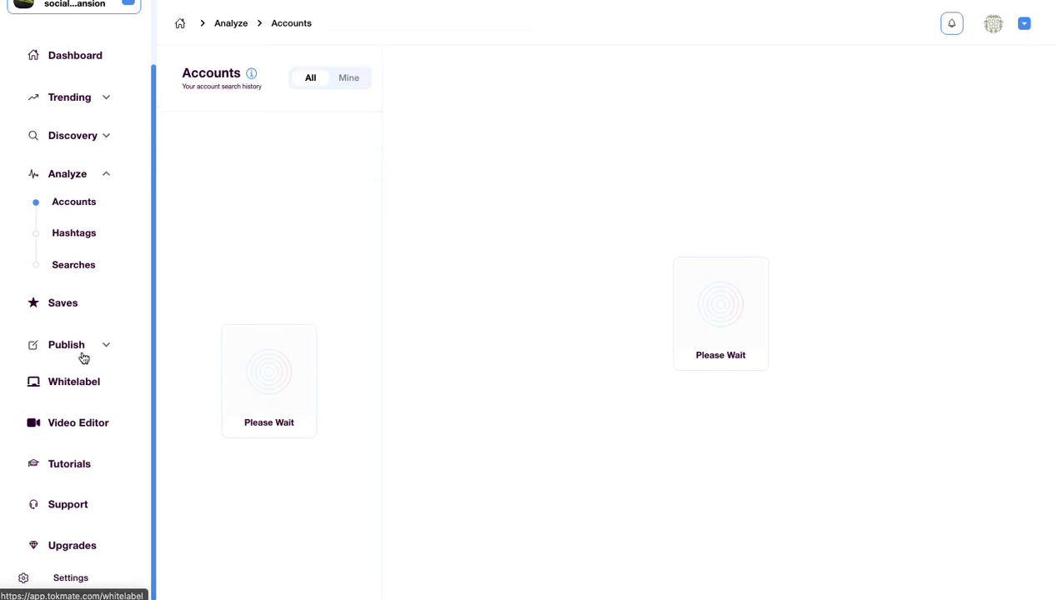
left_click(64, 307)
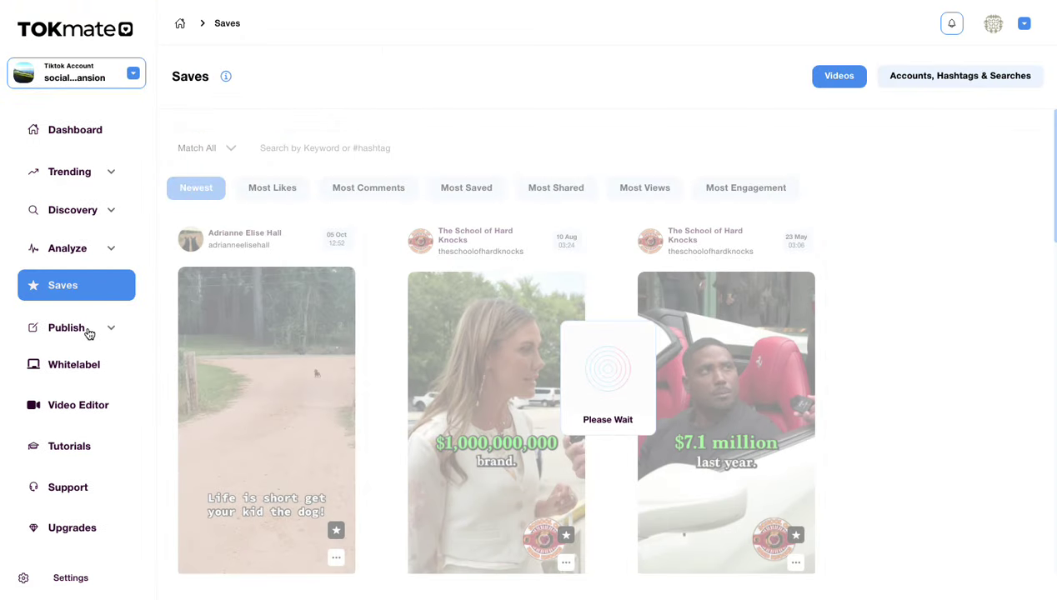
Sort the saved videos by Most Engagement, putting the dog video first.
left_click(89, 331)
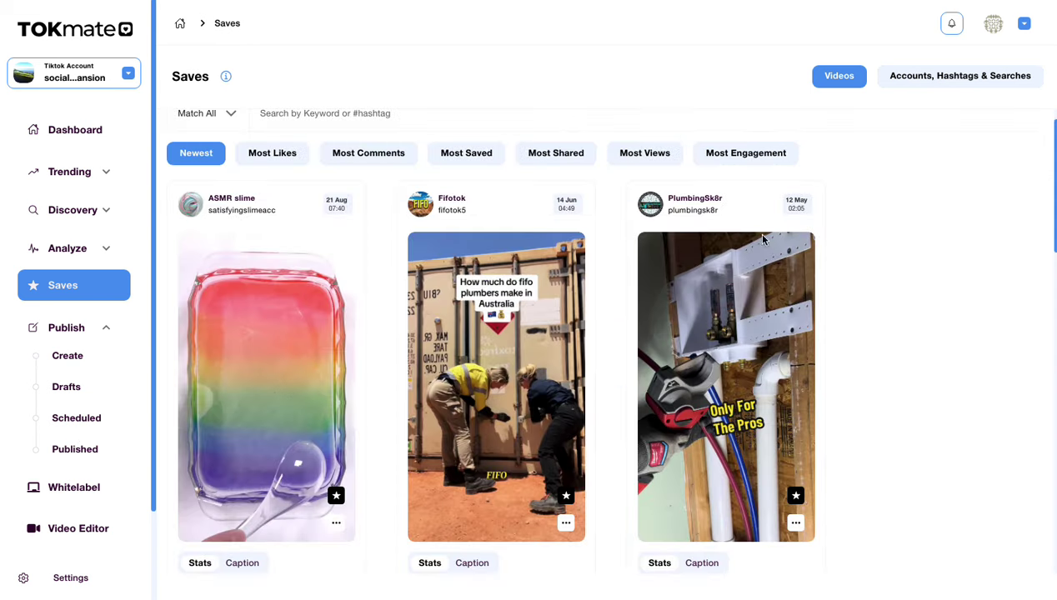
left_click(737, 152)
left_click(735, 162)
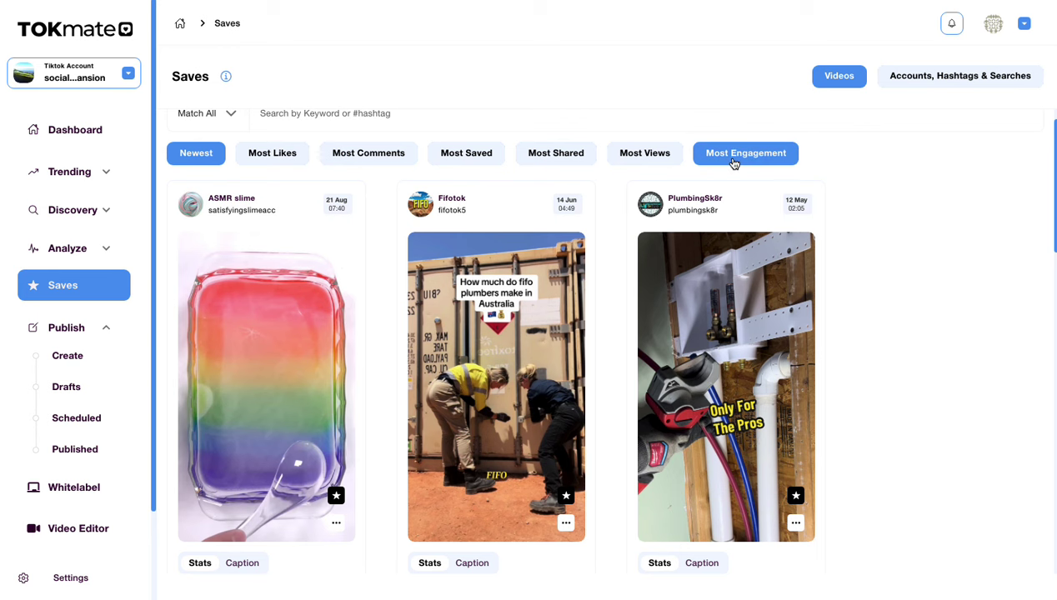
left_click(738, 160)
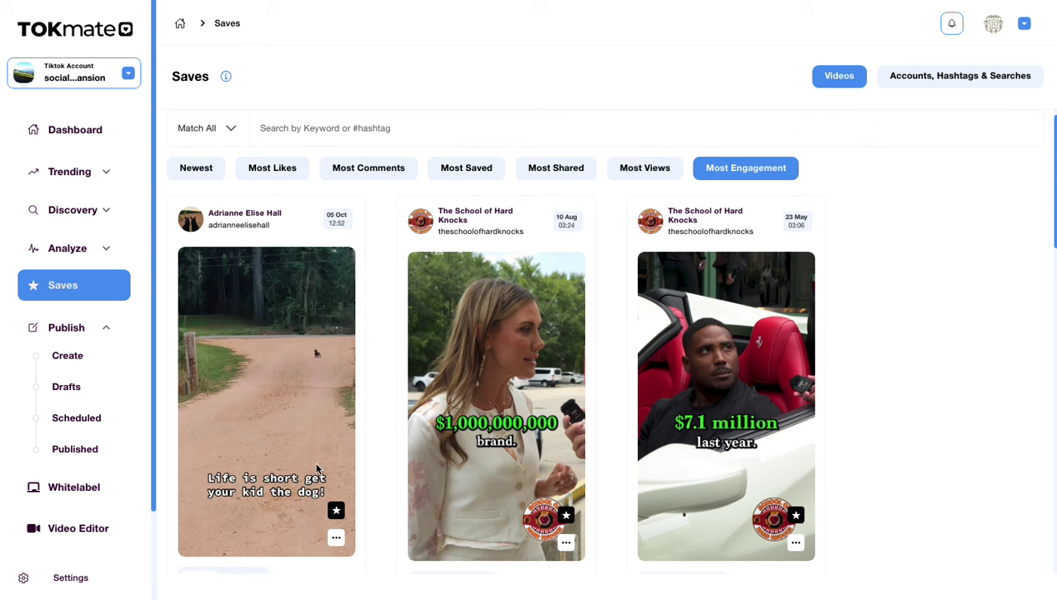
Create a TikTok post from the dog video, visible to Everyone, and continue to the caption.
left_click(337, 542)
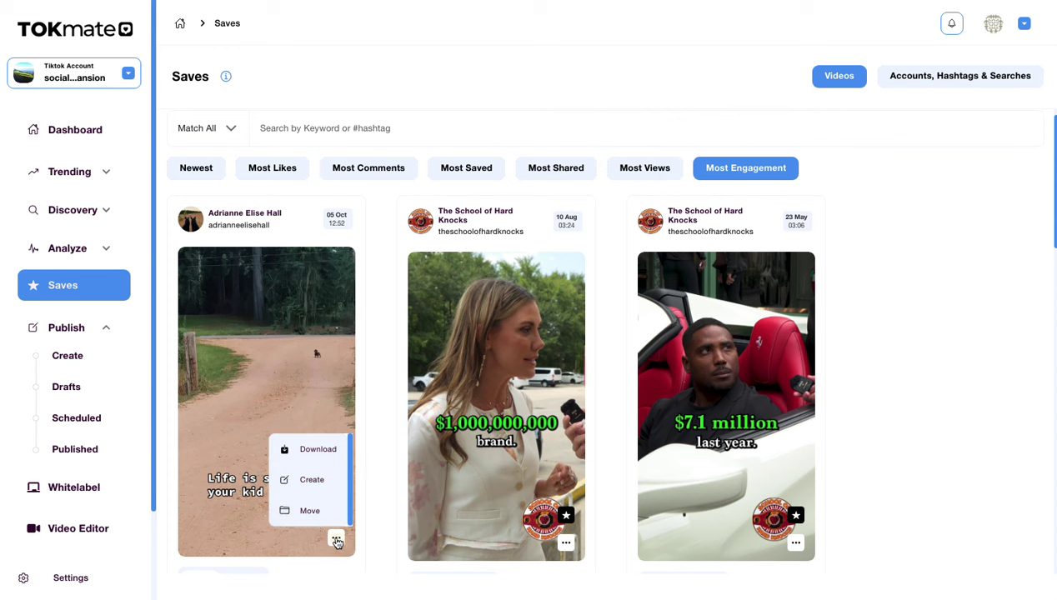
left_click(339, 544)
left_click(308, 486)
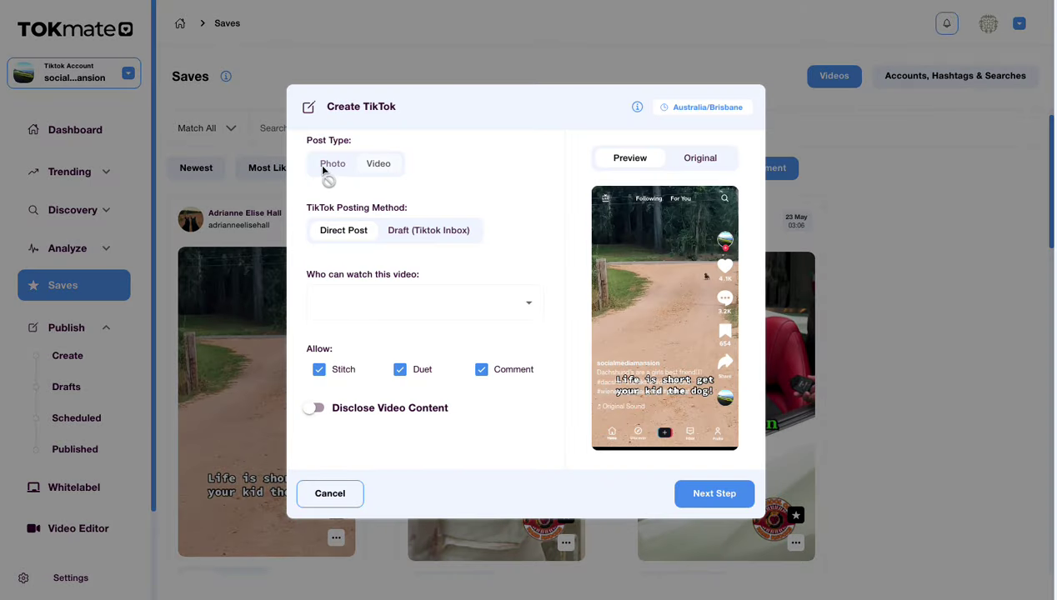
left_click(430, 296)
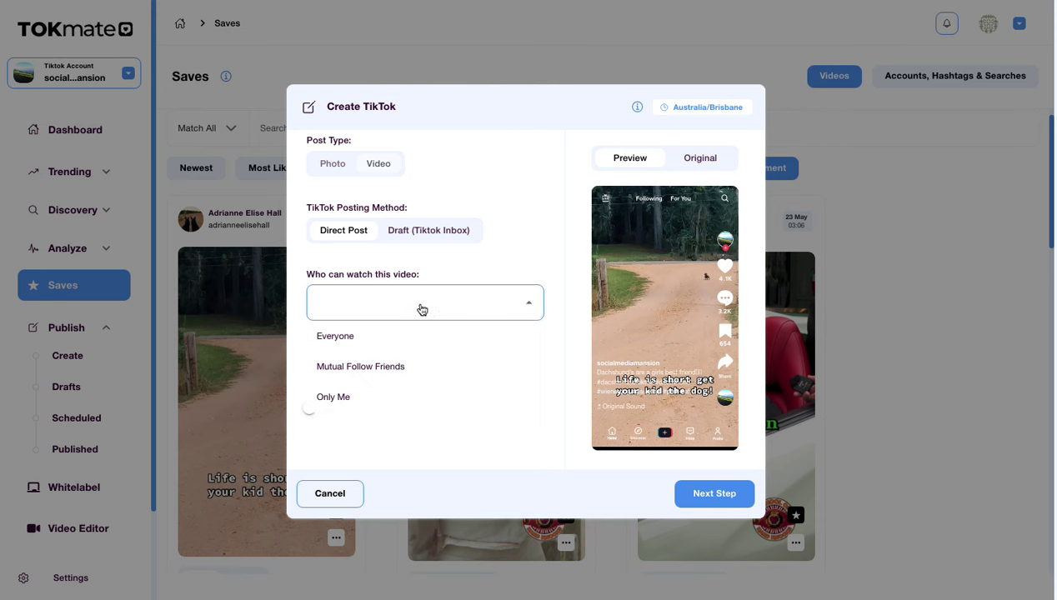
left_click(515, 341)
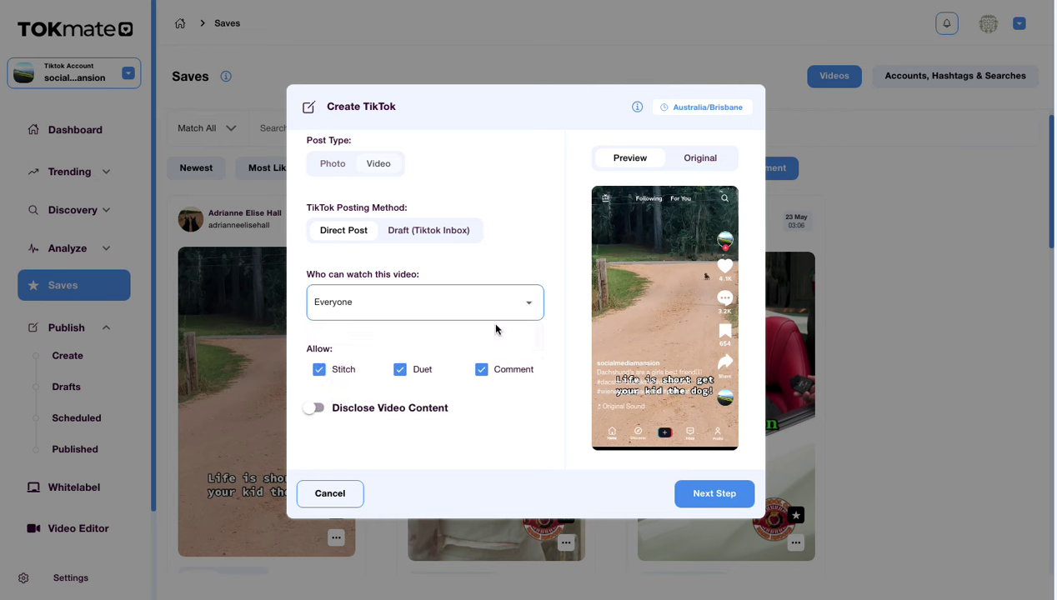
left_click(697, 494)
Replace the caption with 'What would you do if your dog did this?' and #sausagedog #adorable #fyp.
left_click(395, 246)
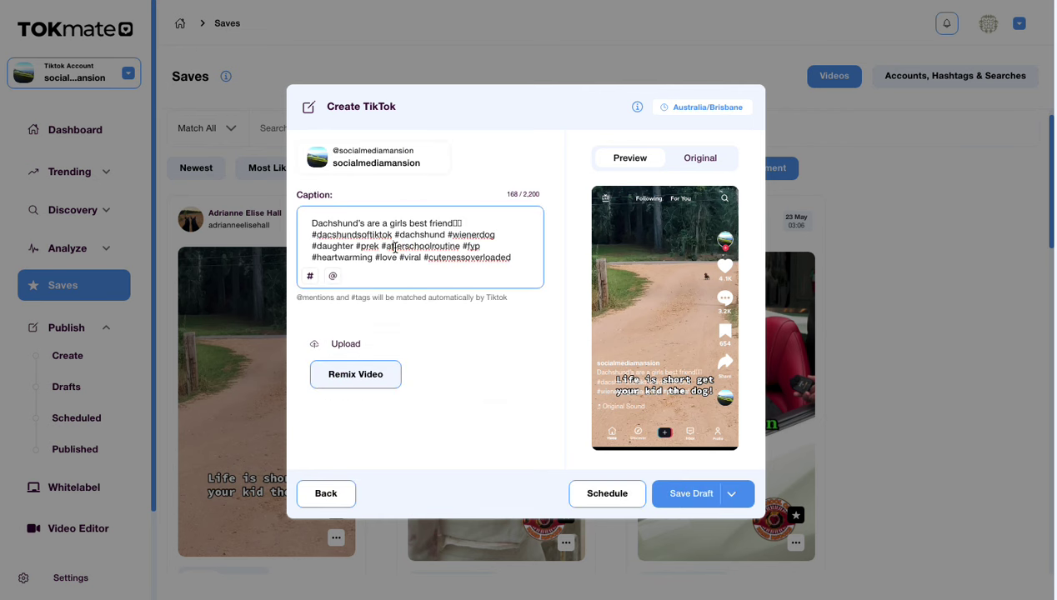
key("ctrl+a")
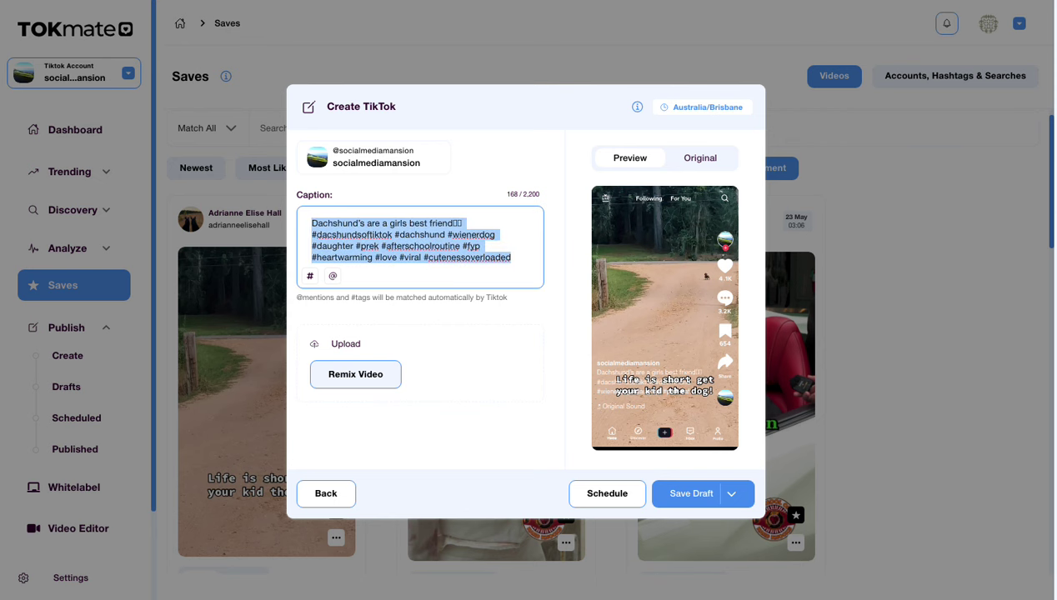
type("What would you do if your dog did this? See our sausage dog t shirts in our link in bio #sausagedog #adorable #fyp")
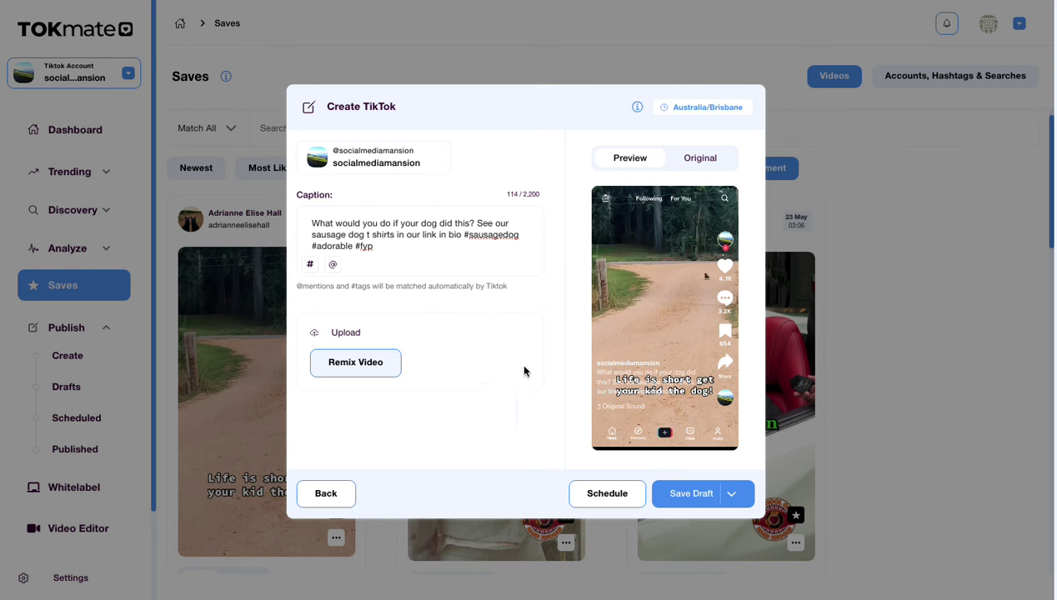
Check the Schedule date picker without scheduling, then begin the remix setup.
left_click(607, 494)
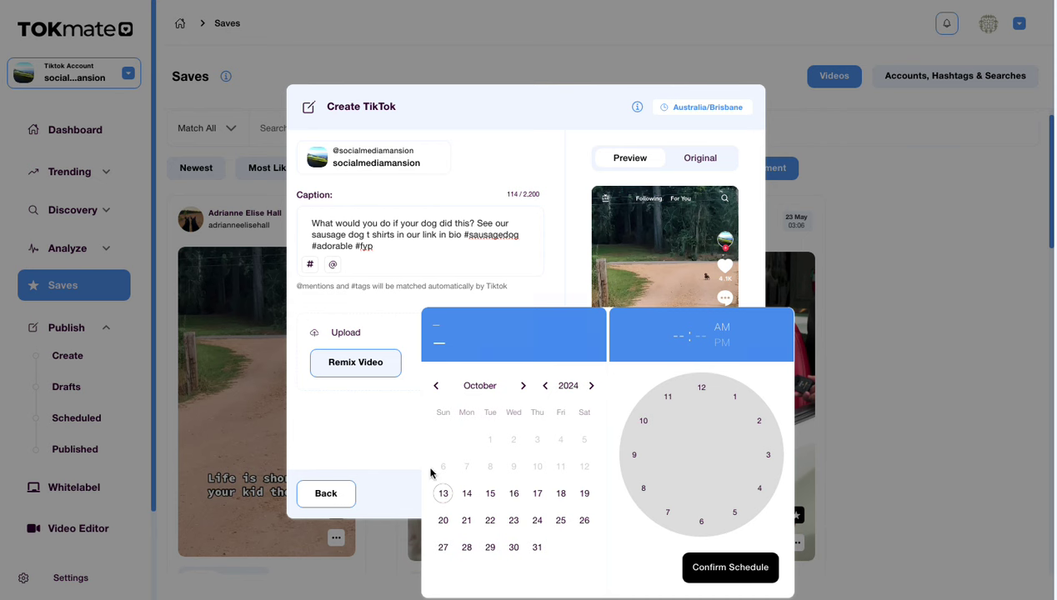
left_click(382, 416)
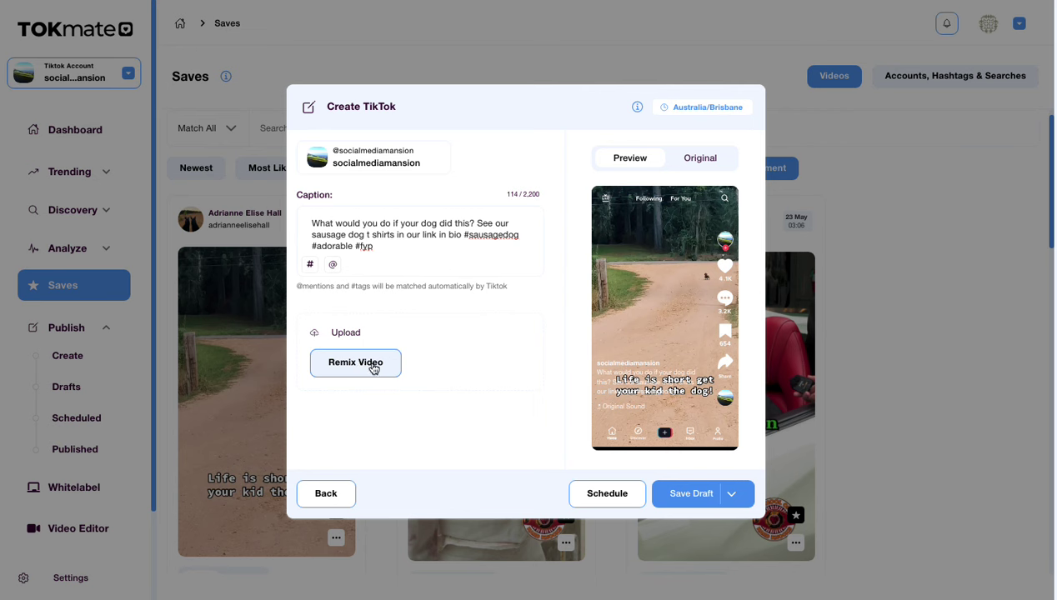
left_click(372, 367)
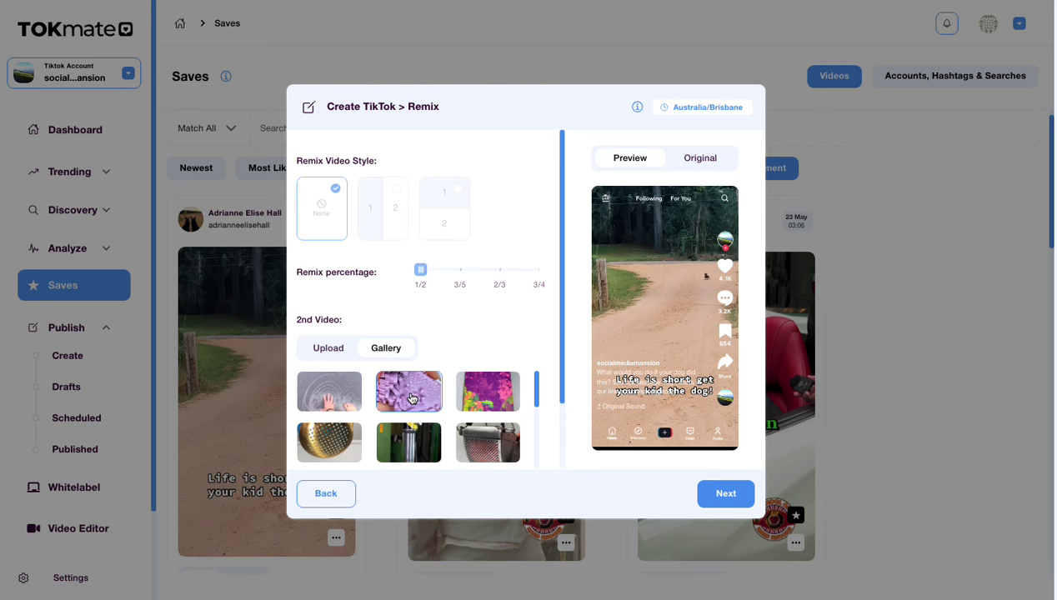
Stack the purple slime clip as the remix video, preview it, then cancel the post.
left_click(410, 396)
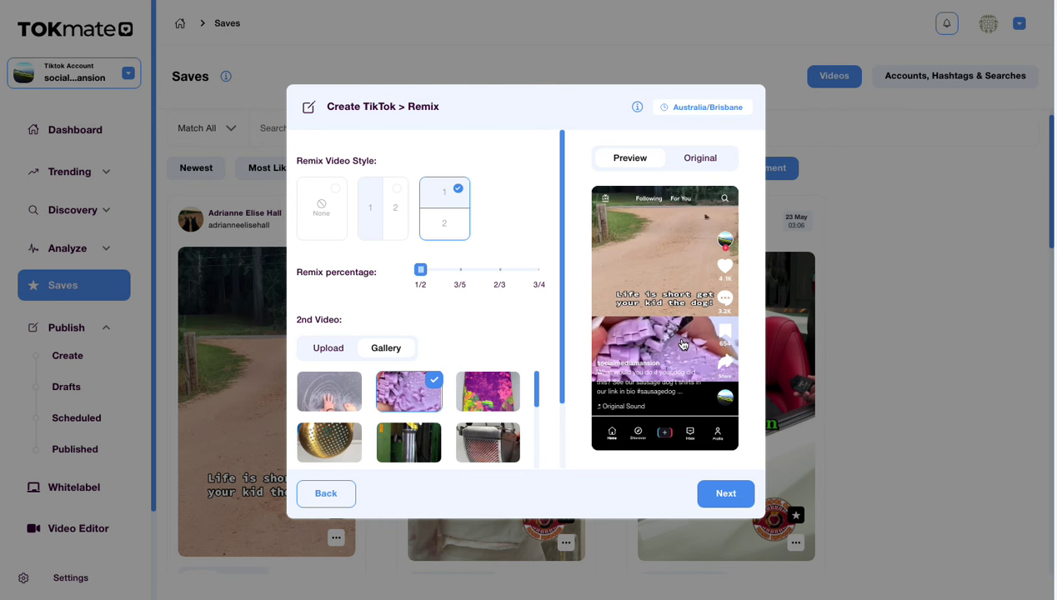
left_click(664, 280)
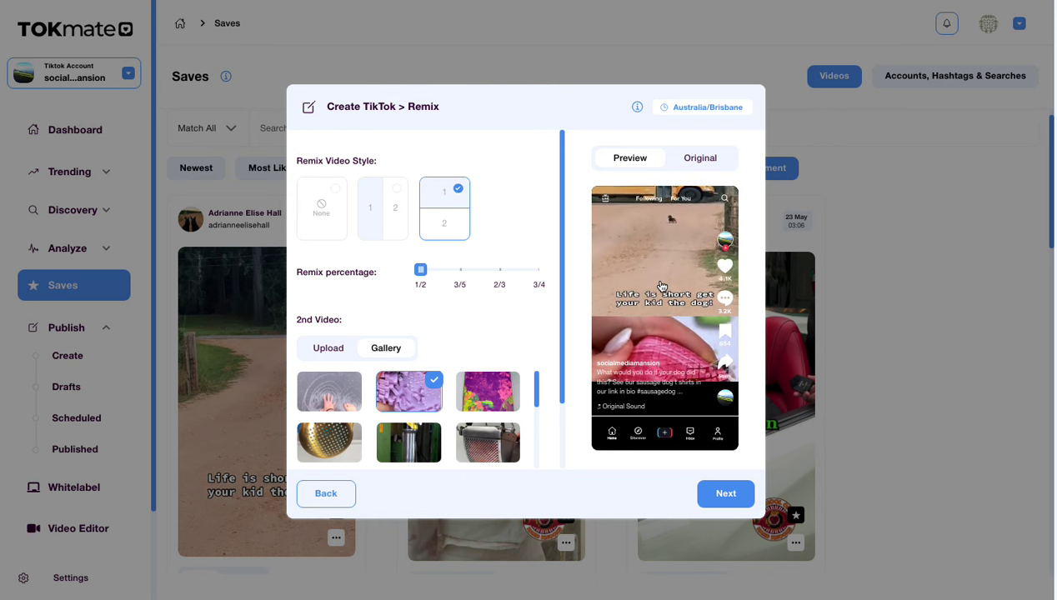
left_click(662, 284)
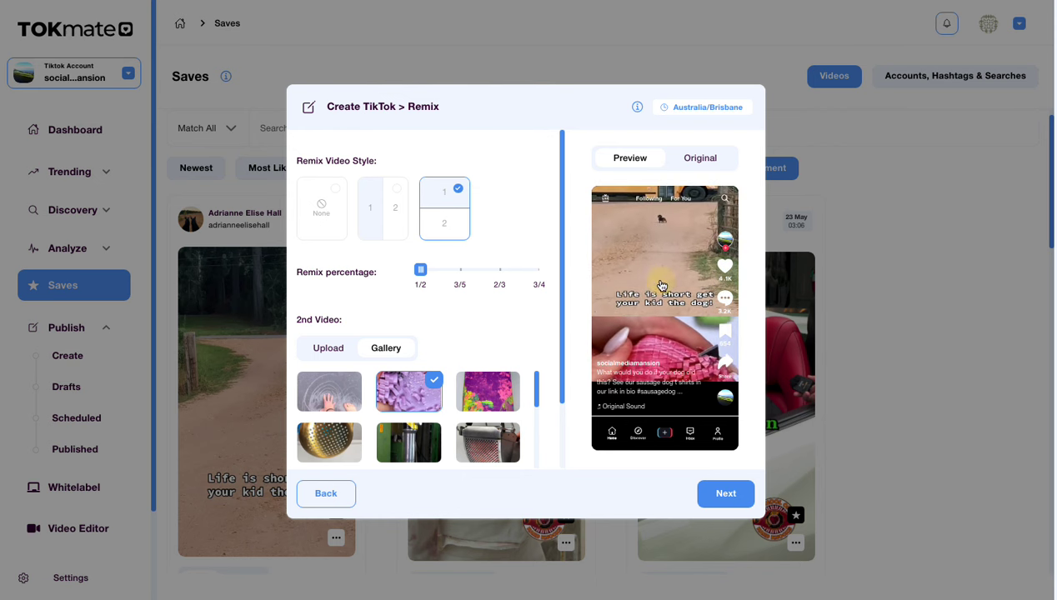
left_click(724, 495)
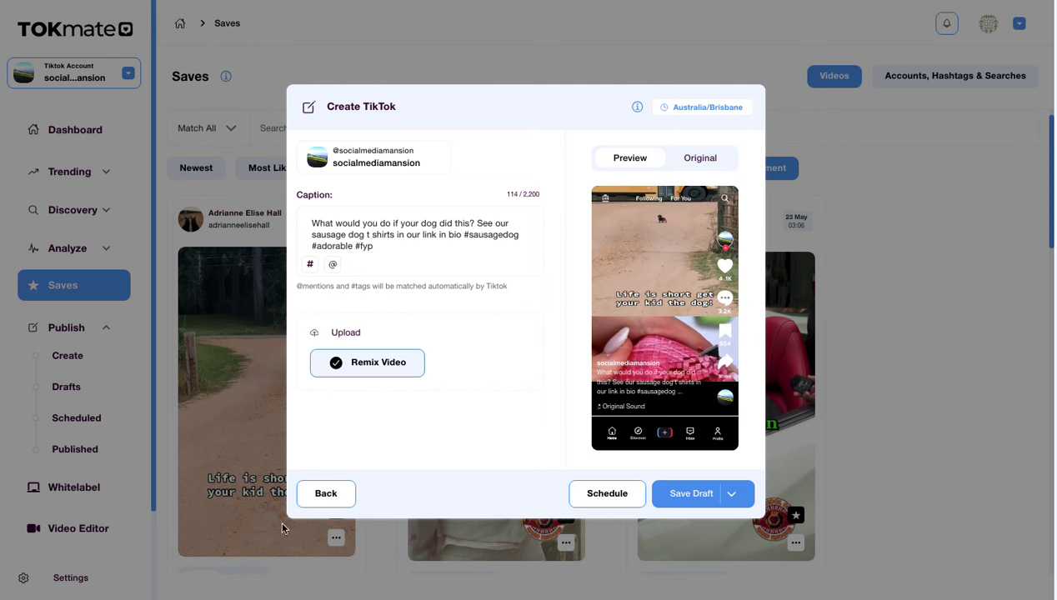
left_click(325, 494)
left_click(325, 495)
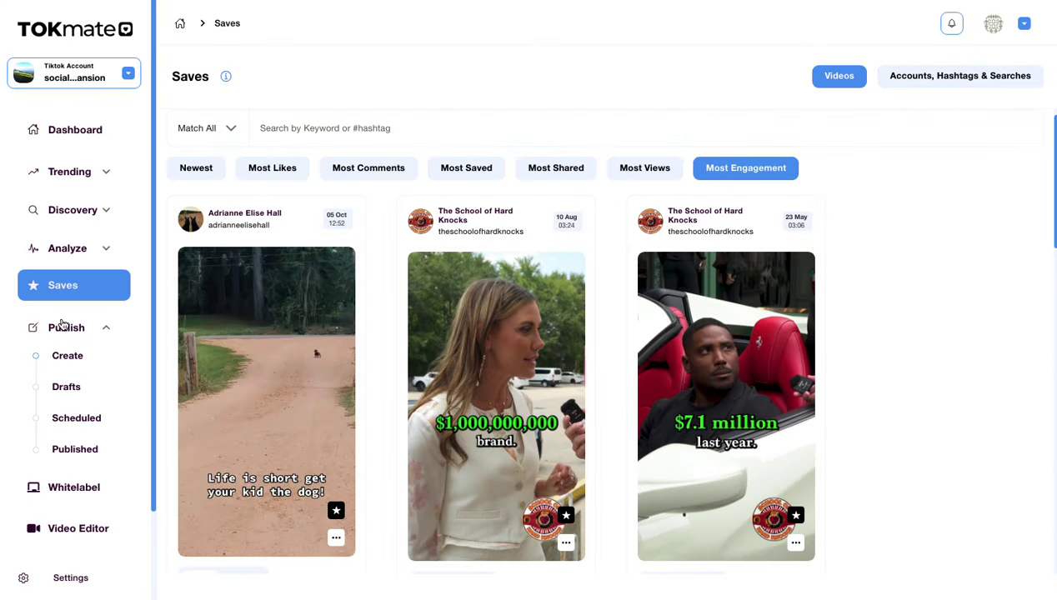
Scroll through the slime account's stats to its averages of 1,535,461 views and 10.91% engagement.
scroll(397, 317, "down", 3)
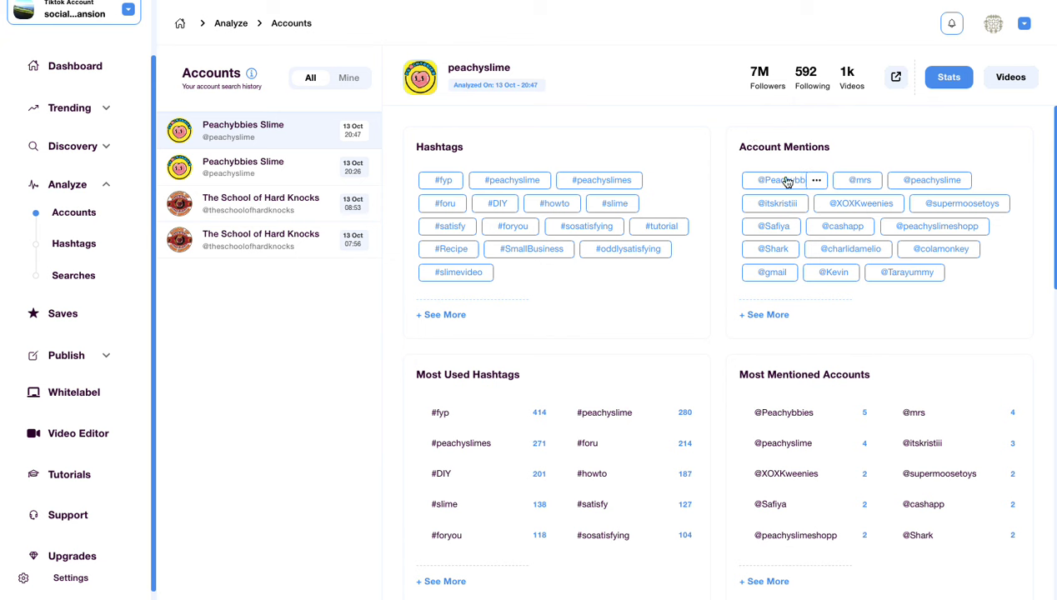
scroll(629, 217, "down", 3)
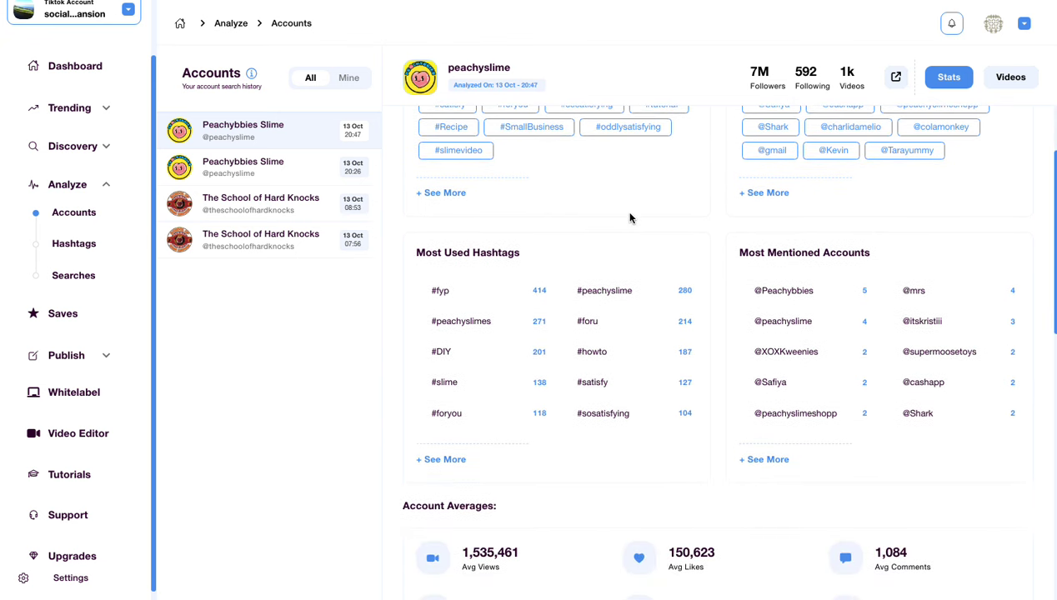
scroll(629, 219, "down", 6)
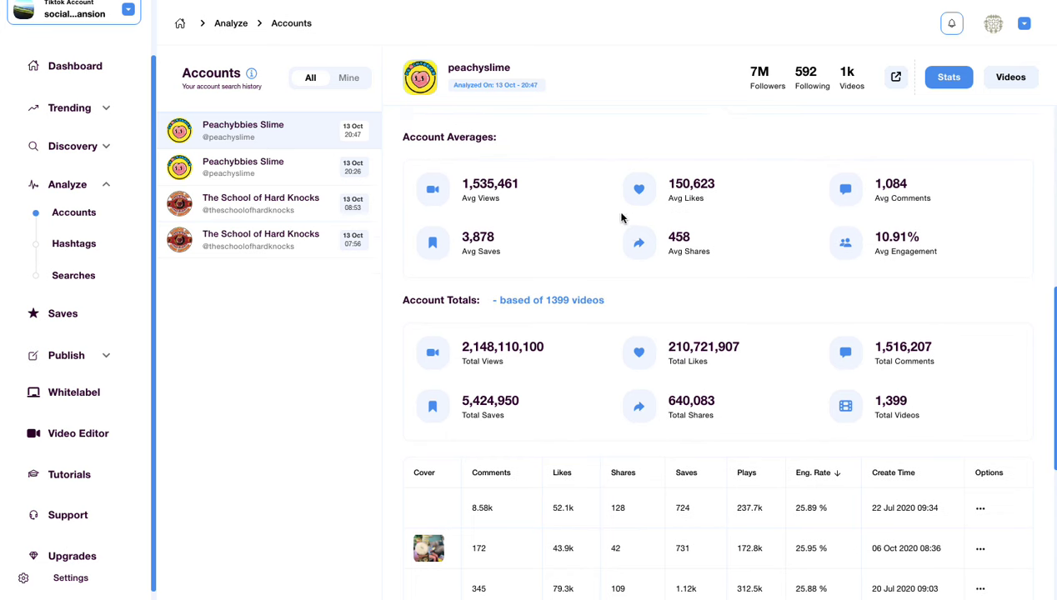
Browse the #asmr hashtag analysis, then show its Videos tab listing the latest 30 videos.
key("ctrl+Tab")
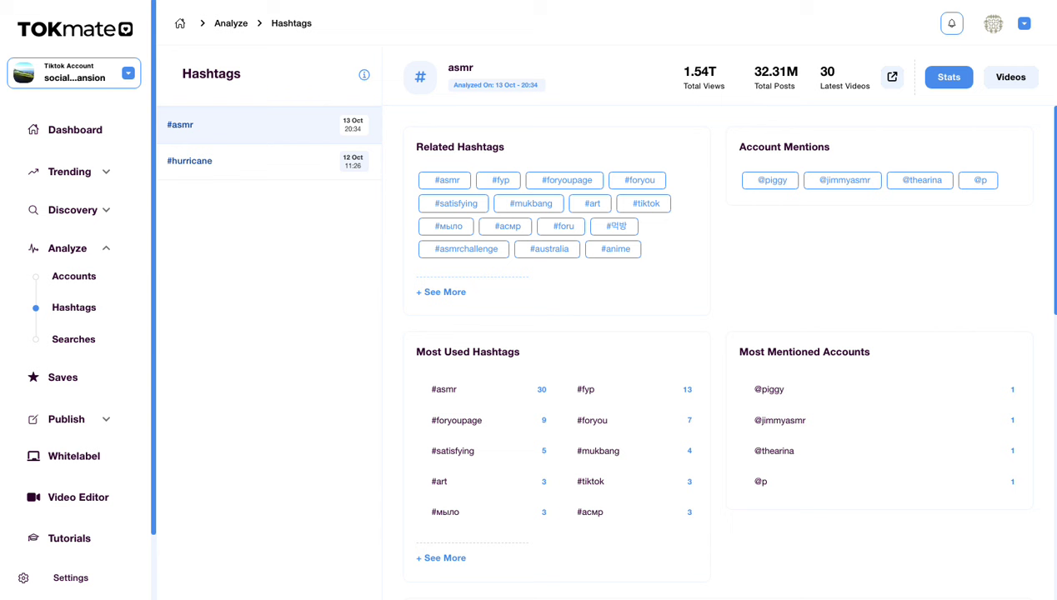
scroll(515, 205, "down", 2)
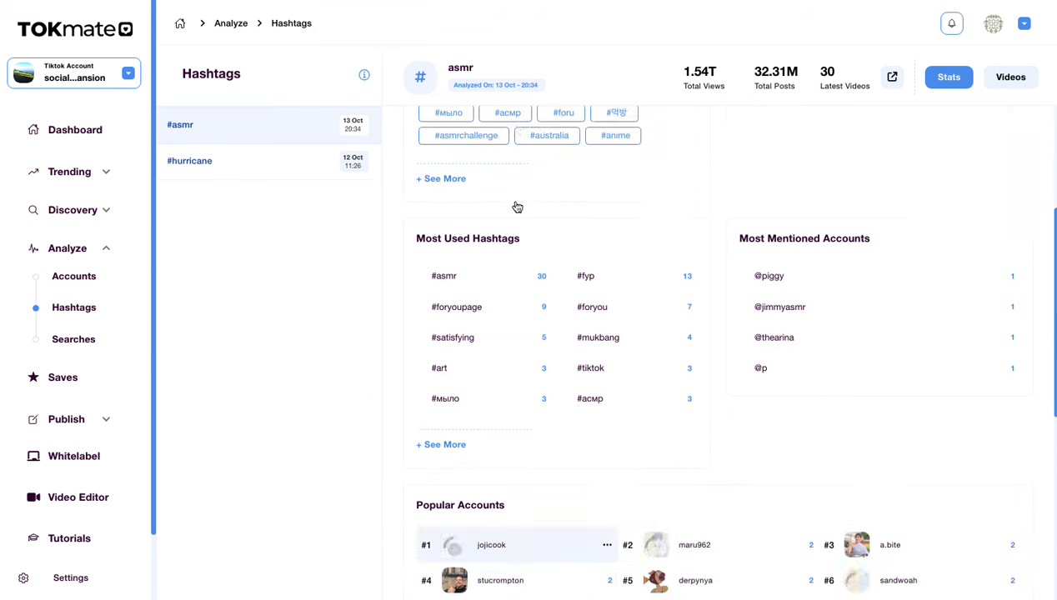
scroll(477, 171, "up", 1)
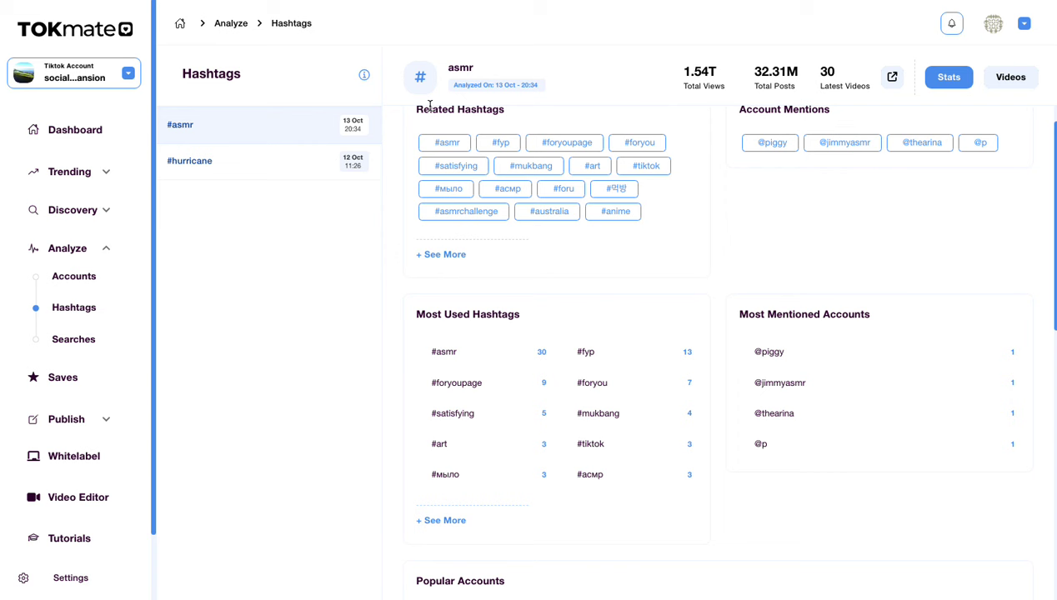
left_click(1010, 76)
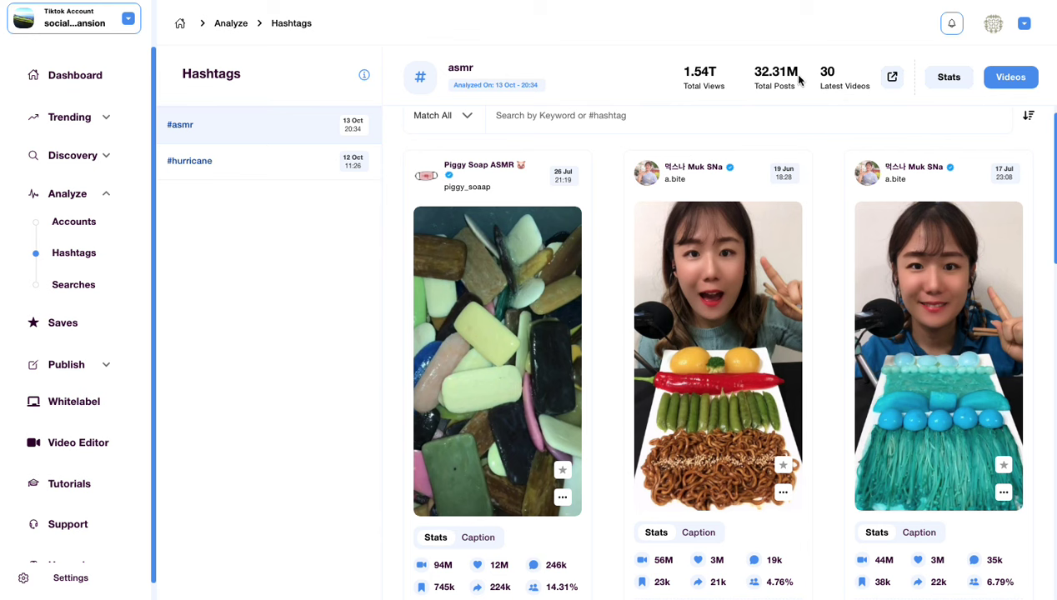
Scroll the #asmr video cards showing views, likes, comments, saves, shares, engagement and sound.
scroll(626, 209, "down", 3)
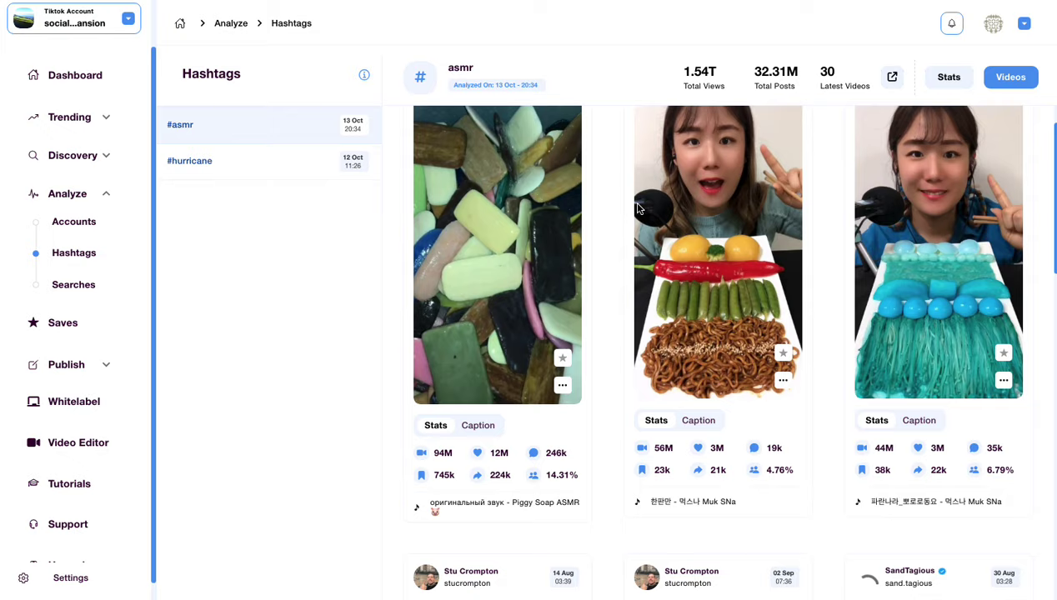